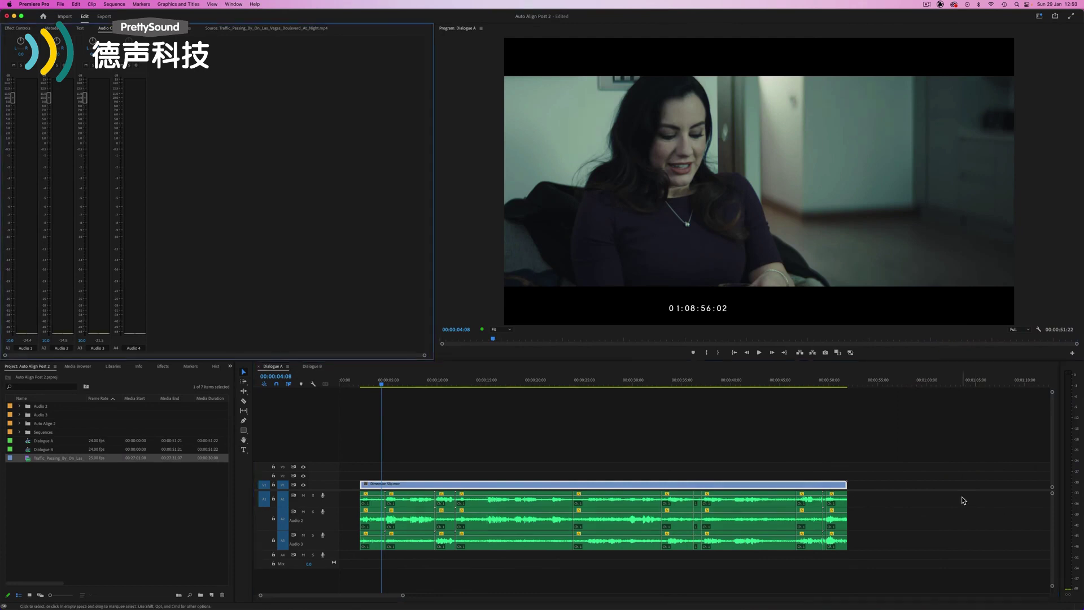
Step: Play part of the Dialogue A sequence, then stop, to hear the unaligned dialogue tracks
key("space")
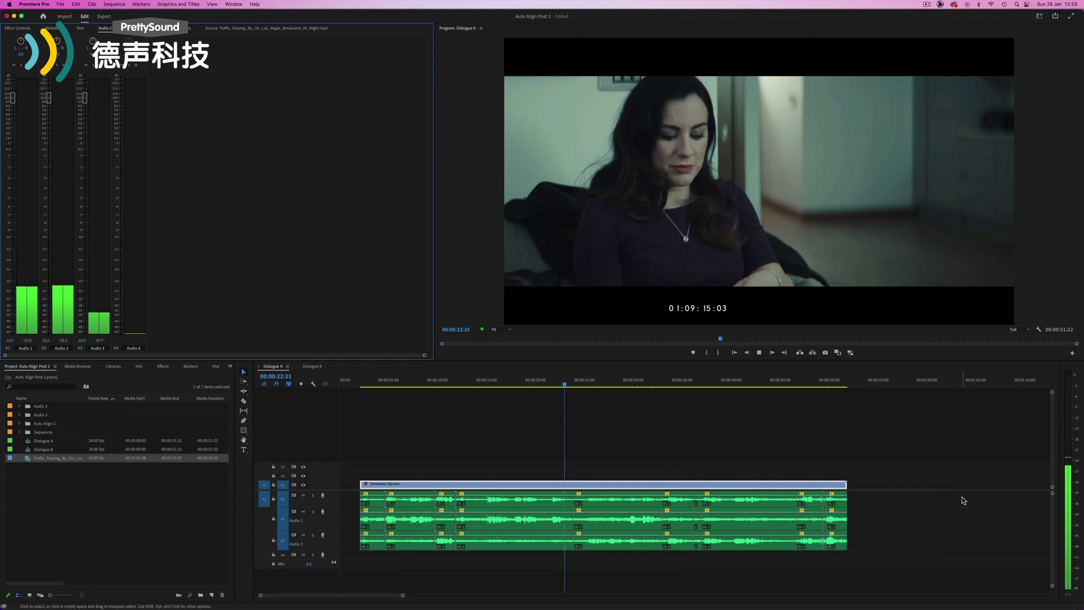
key("space")
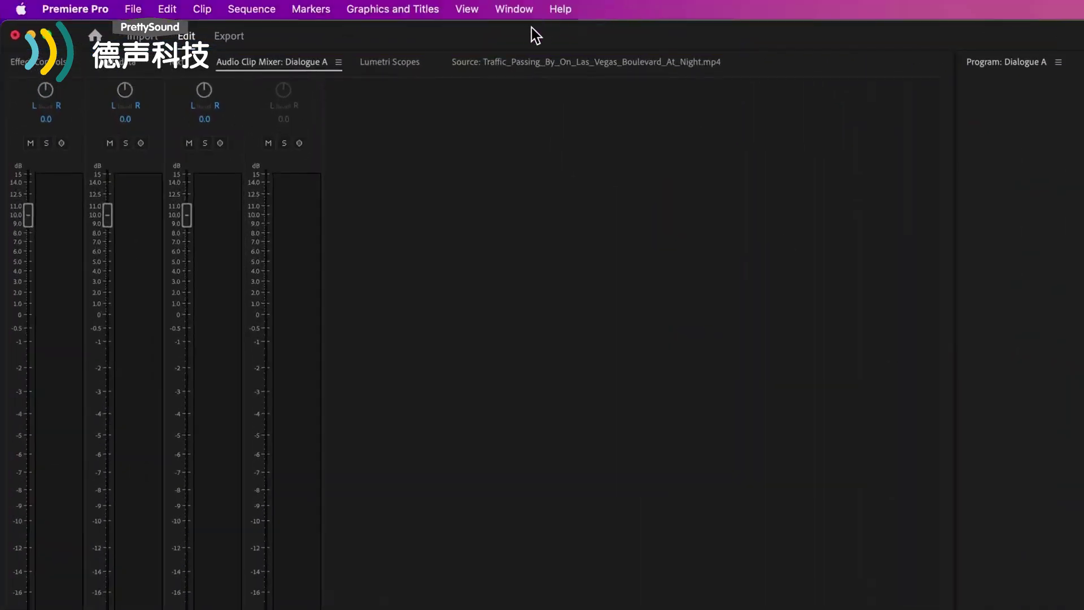
Step: Open the Auto-Align Post extension from the Window > Extensions menu and bring Dialogue A back into the timeline
left_click(515, 8)
mouse_move(531, 79)
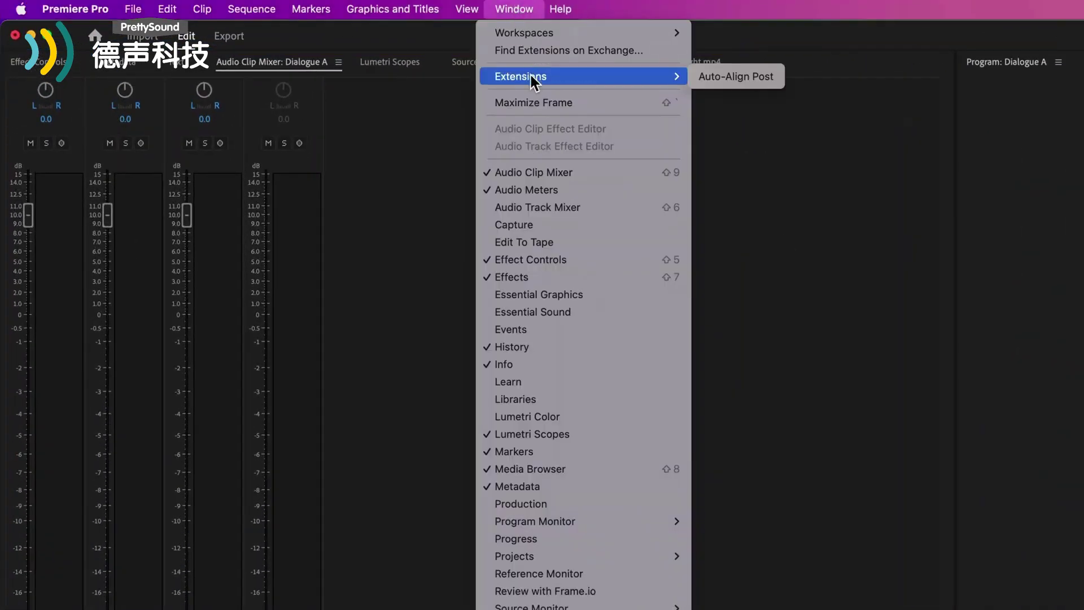
left_click(733, 80)
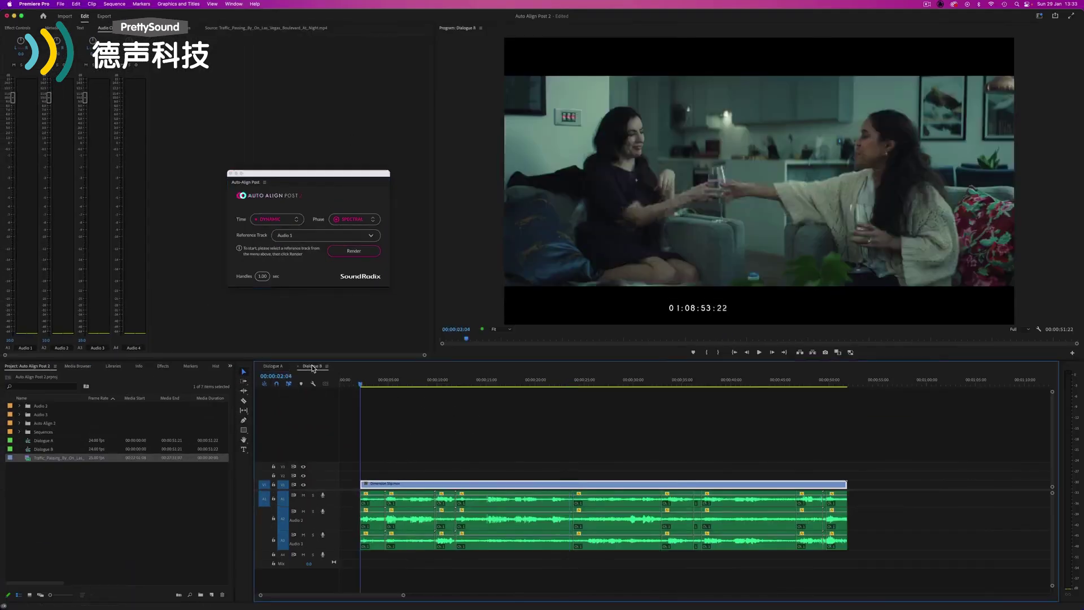
left_click(277, 367)
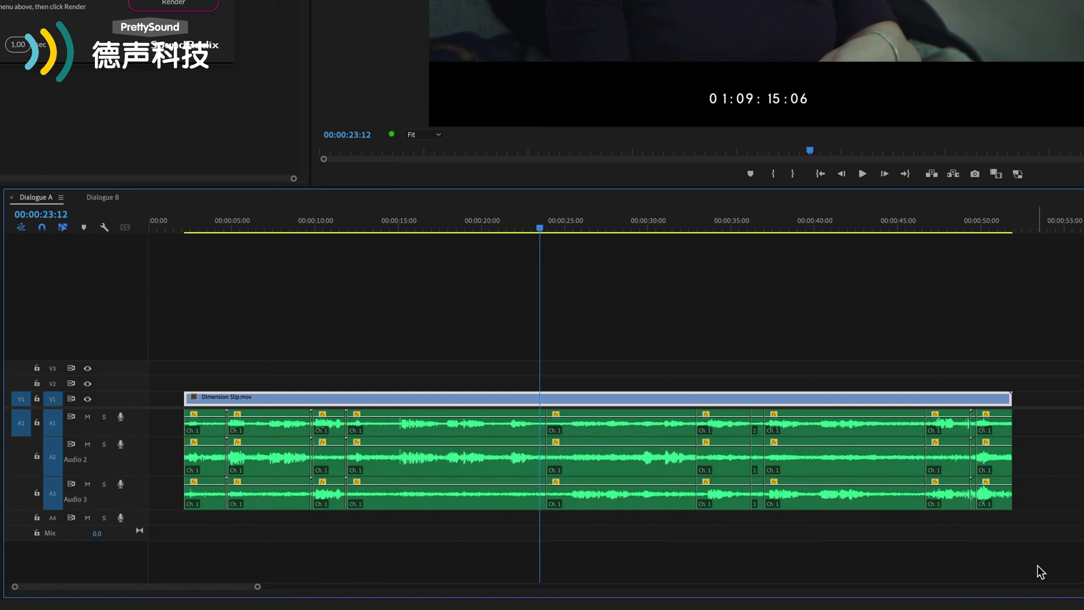
Step: Select all Audio 2 and Audio 3 clips, keep Audio 1 as reference track, and review the phase options
left_click_drag(1036, 465, 196, 493)
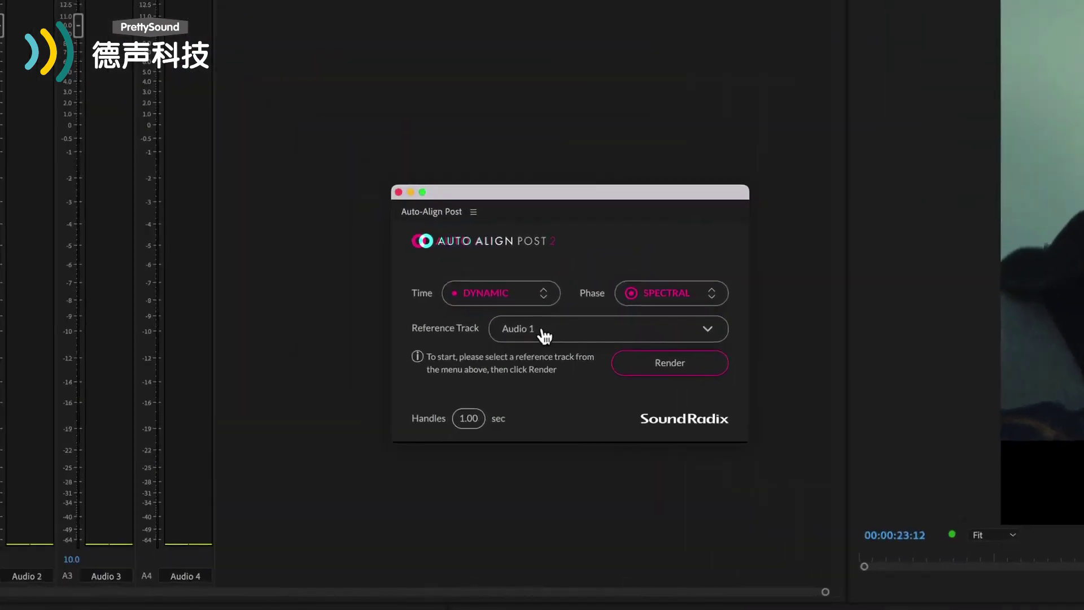
left_click(544, 337)
left_click(543, 336)
left_click(664, 297)
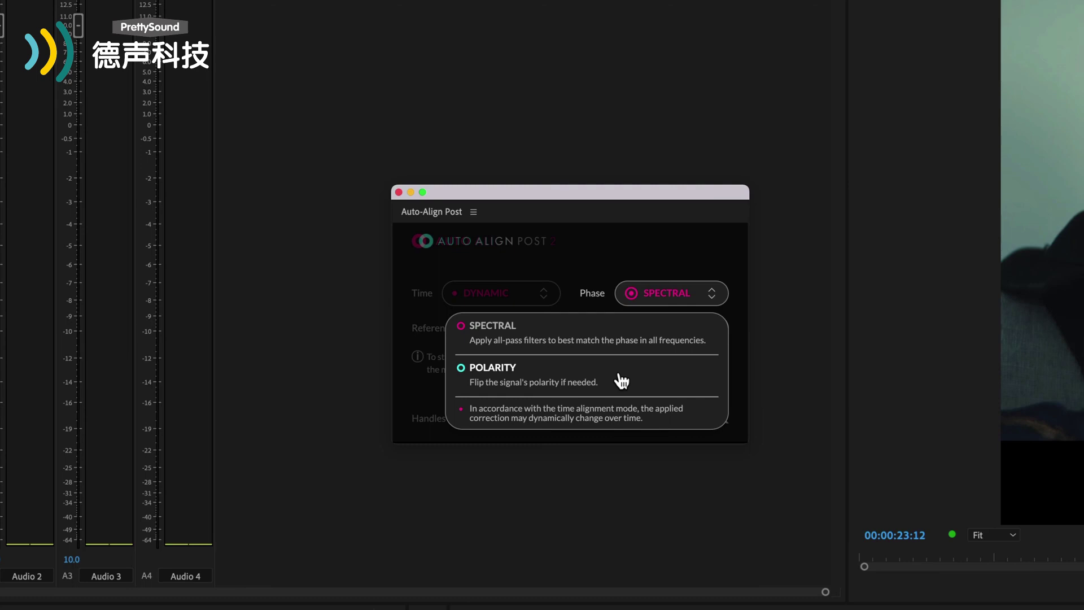
Step: Keep phase correction on Spectral and time alignment on Dynamic
left_click(625, 337)
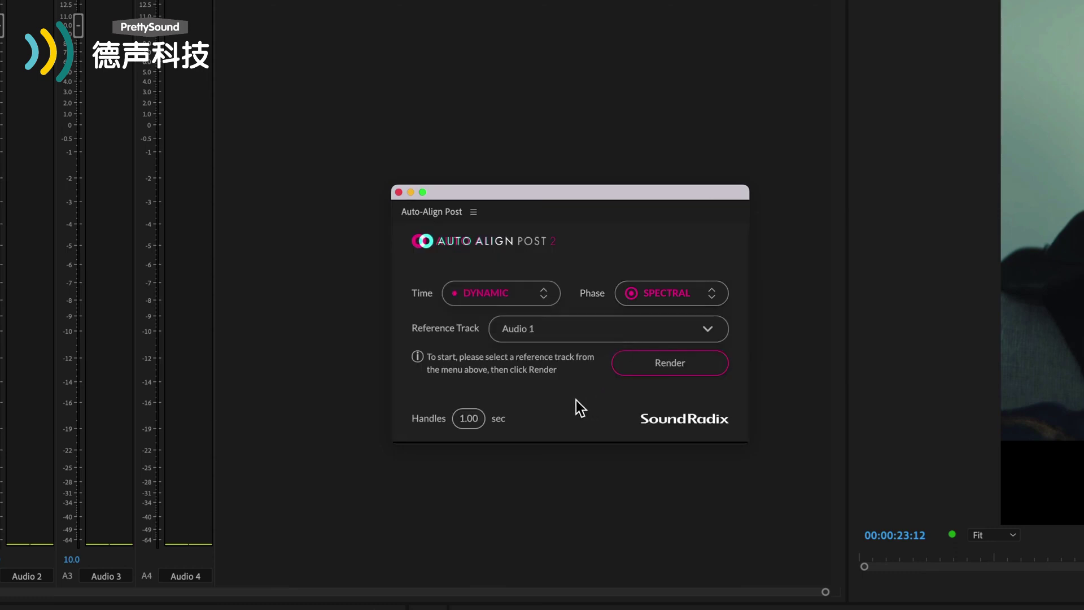
left_click(522, 295)
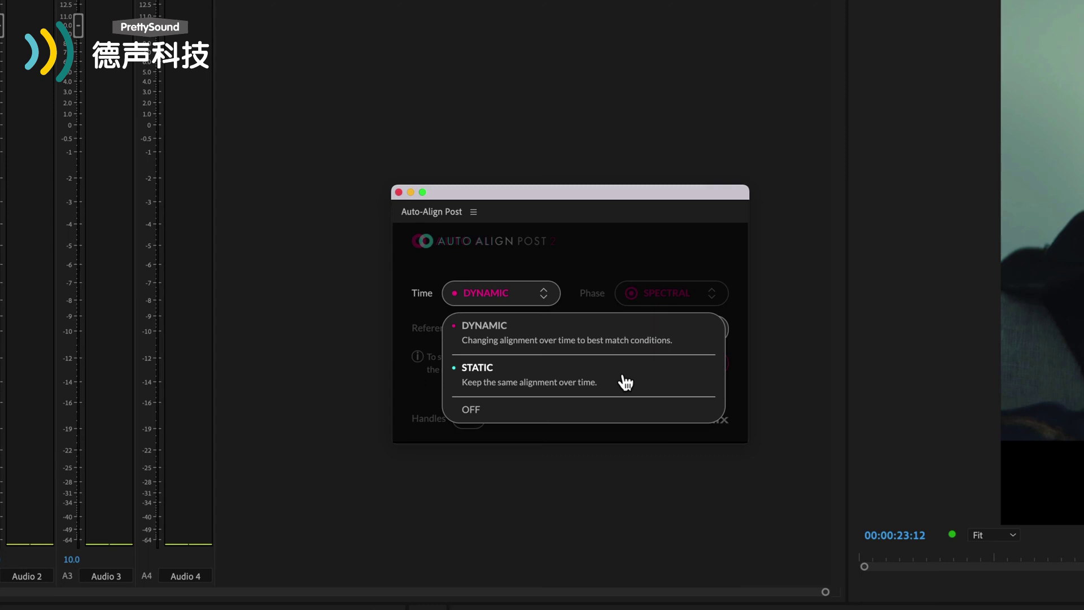
left_click(564, 340)
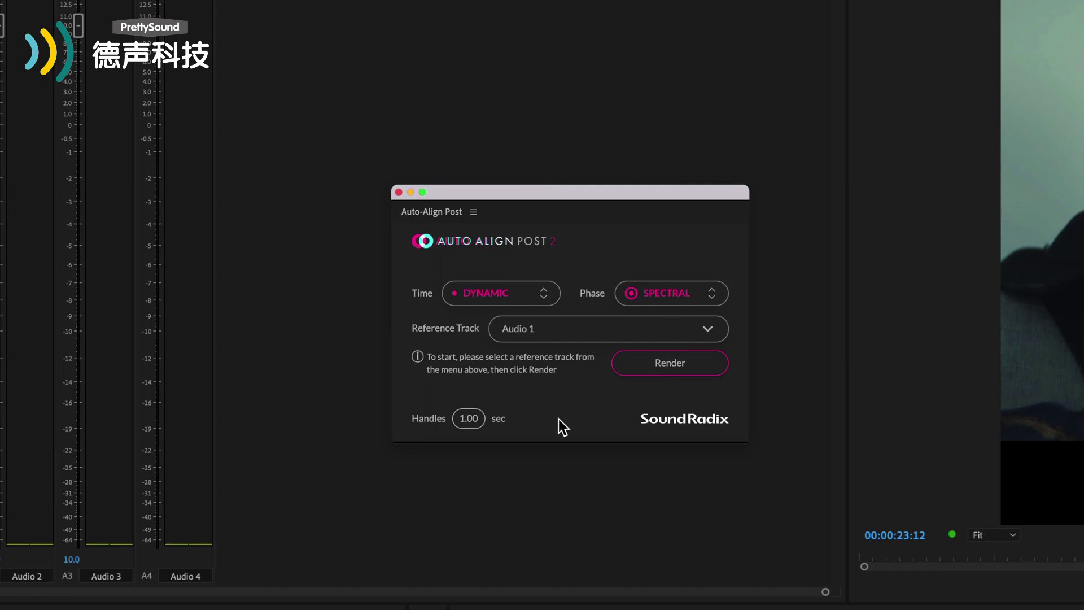
Step: Render aligned versions of all 28 Audio 2 and Audio 3 clips against Audio 1
left_click(686, 367)
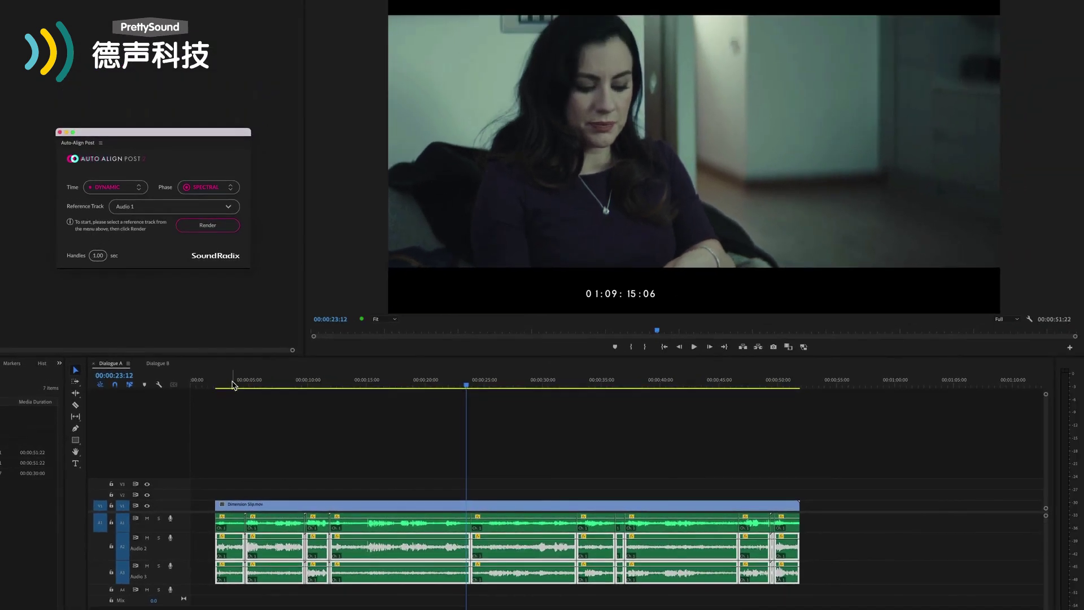
Step: Play the aligned Dialogue A sequence about 20 seconds in, then stop
key("space")
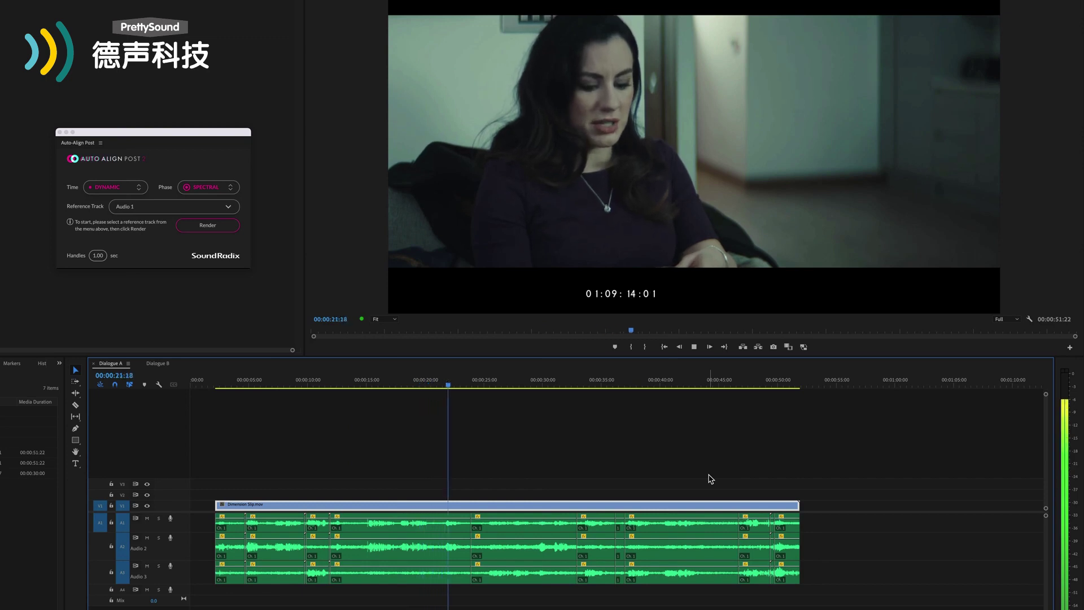
key("space")
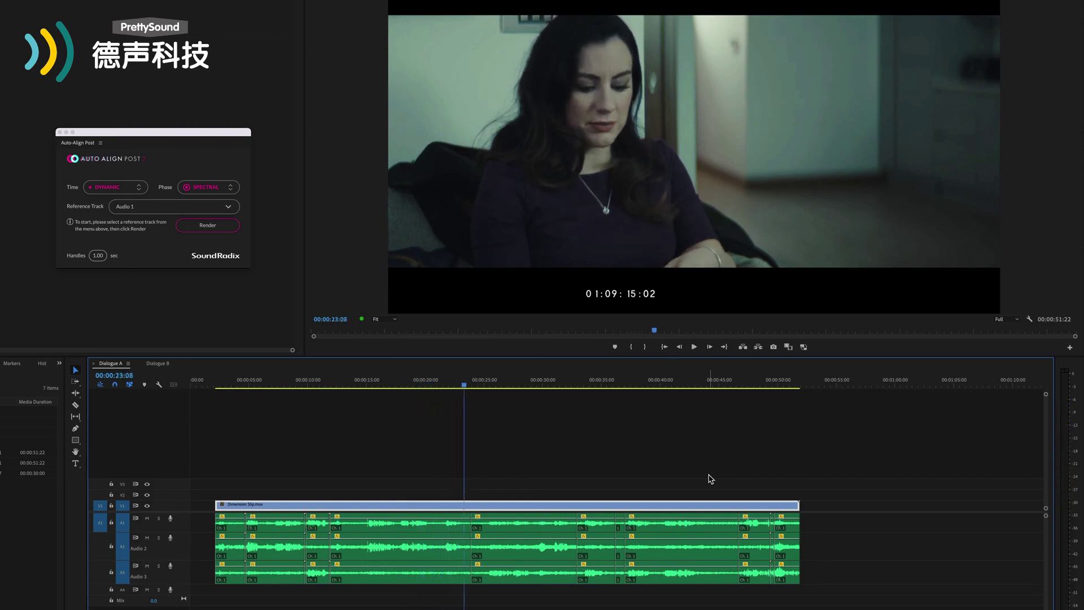
Step: Switch to Dialogue B and play its unprocessed dialogue from about 4 seconds
left_click(157, 364)
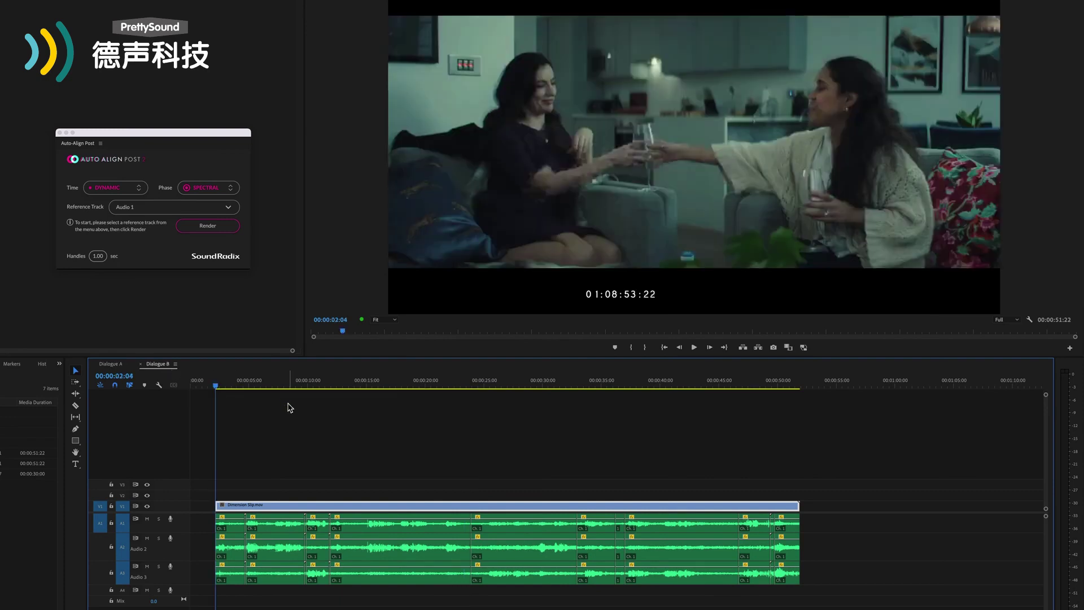
left_click(246, 388)
key("space")
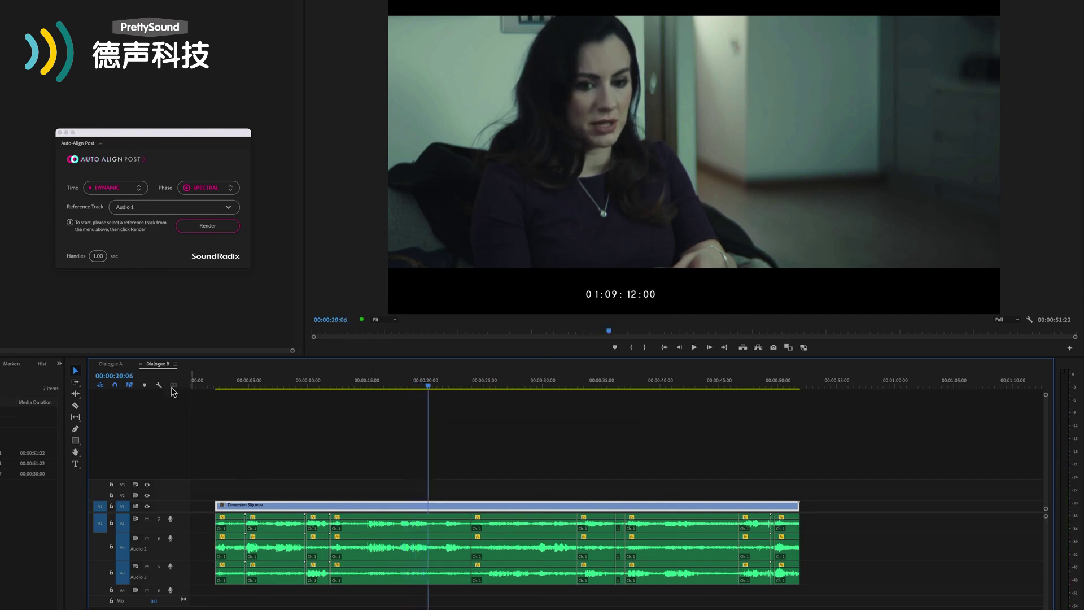
Step: Return to Dialogue A and play its processed dialogue from about 4 seconds
left_click(112, 364)
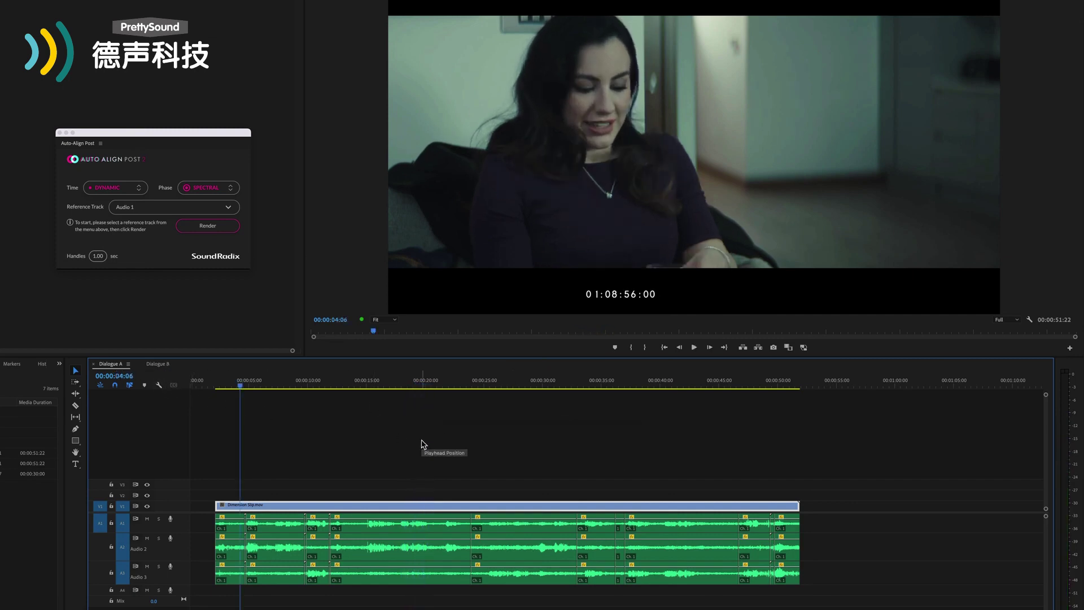
key("space")
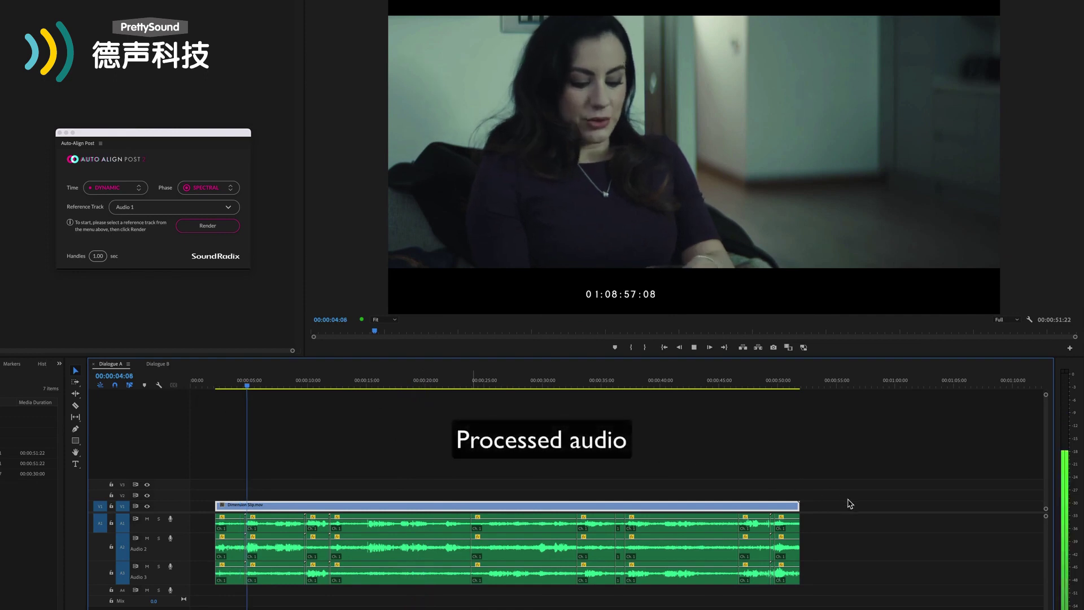